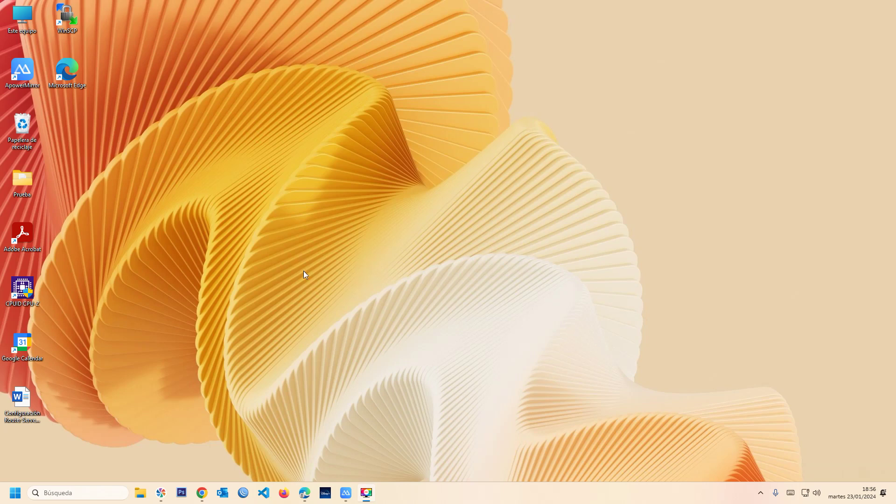
# Step: Switch to the Chrome window with the Gmail inbox and open the management page of its Google account
pyautogui.moveTo(204, 495)
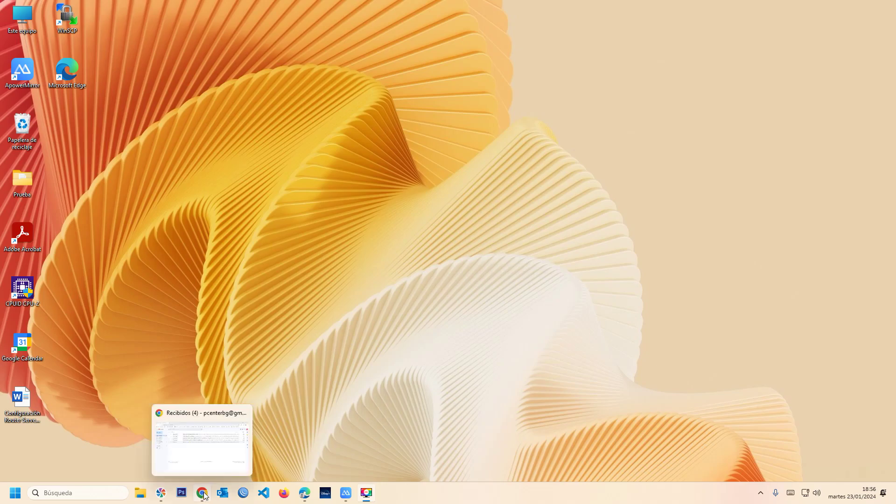
pyautogui.click(204, 495)
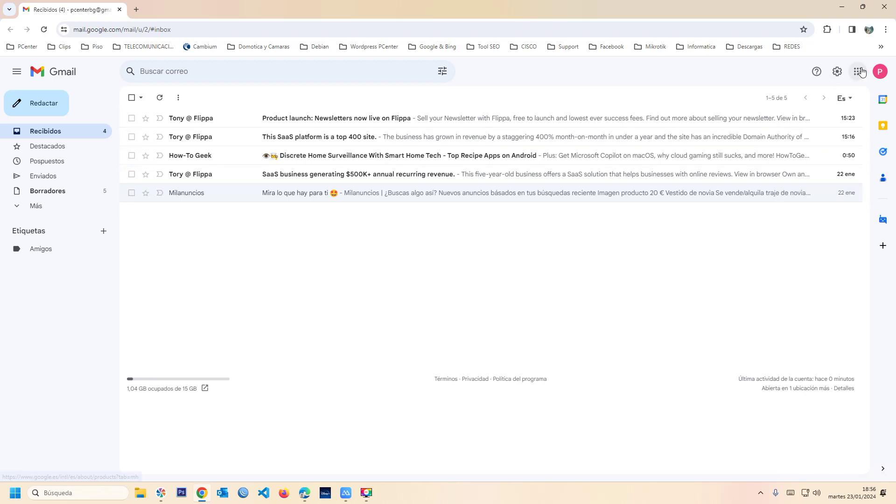
pyautogui.click(880, 71)
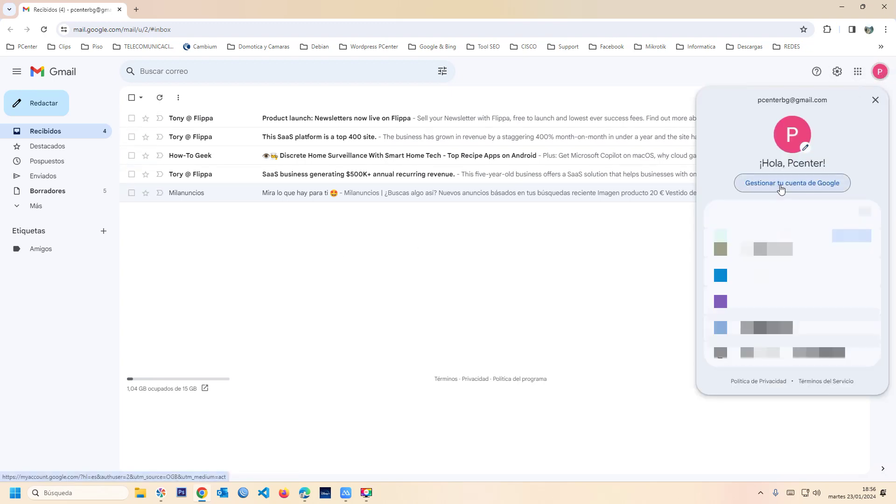
pyautogui.click(781, 187)
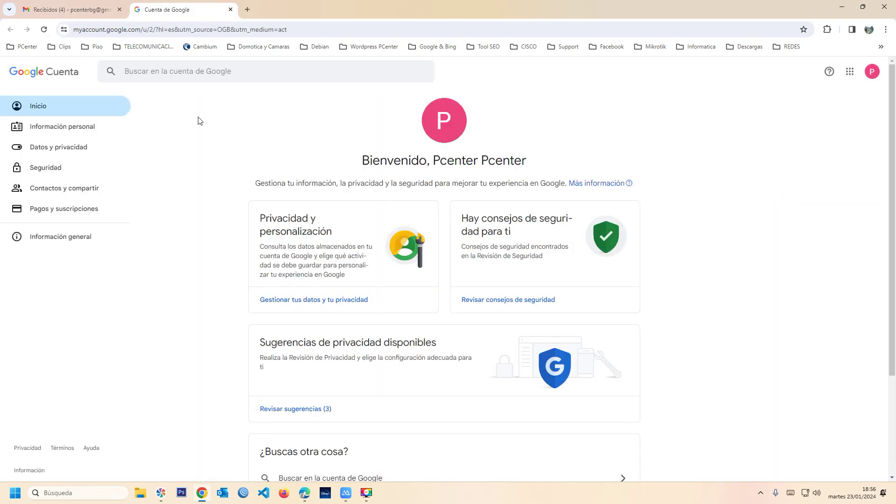
# Step: In the account's Datos y privacidad section, open Descargar tus datos to start a Google Takeout export
pyautogui.click(57, 149)
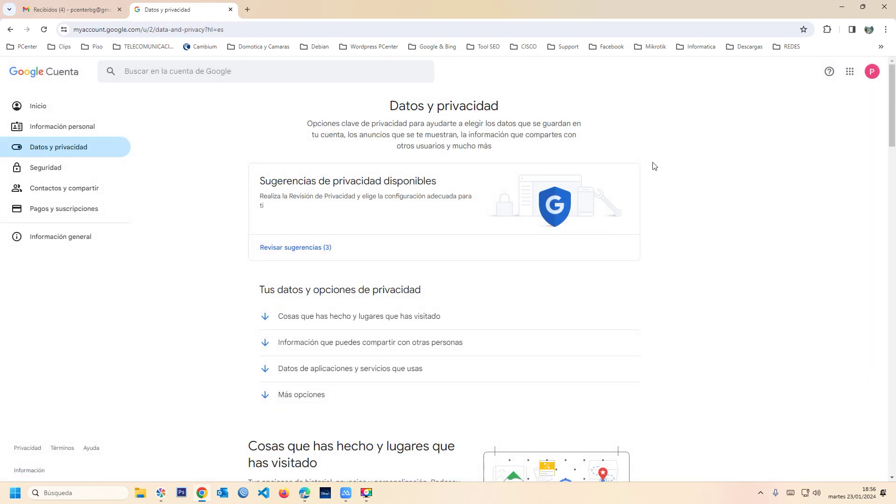
pyautogui.scroll(-15, 643, 175)
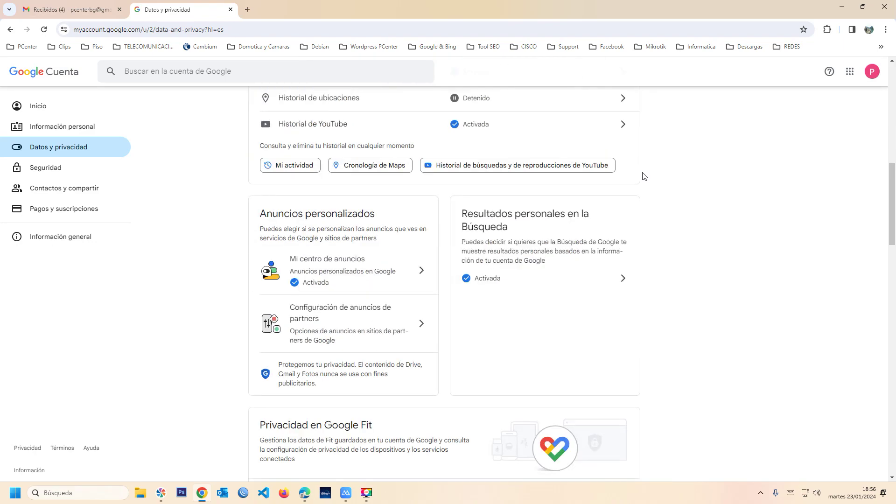
pyautogui.scroll(-20, 642, 175)
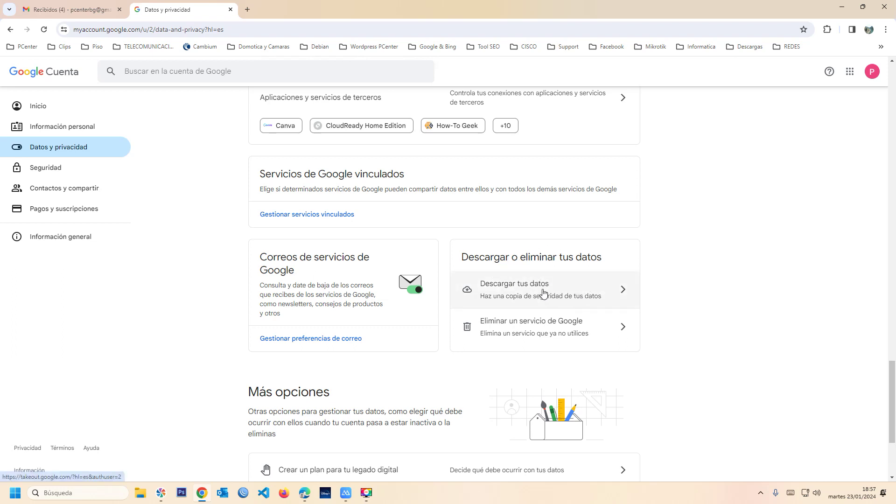
pyautogui.click(517, 291)
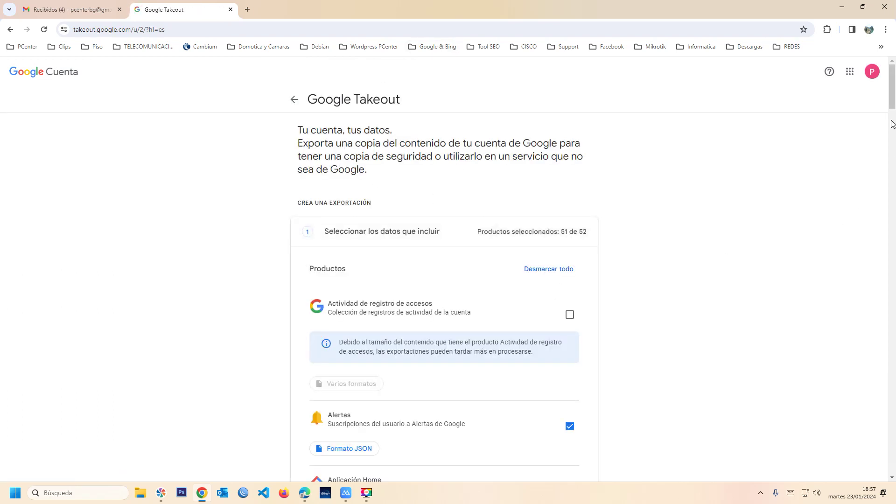
# Step: Deselect all products for the export and include only Correo
pyautogui.scroll(-1, 893, 106)
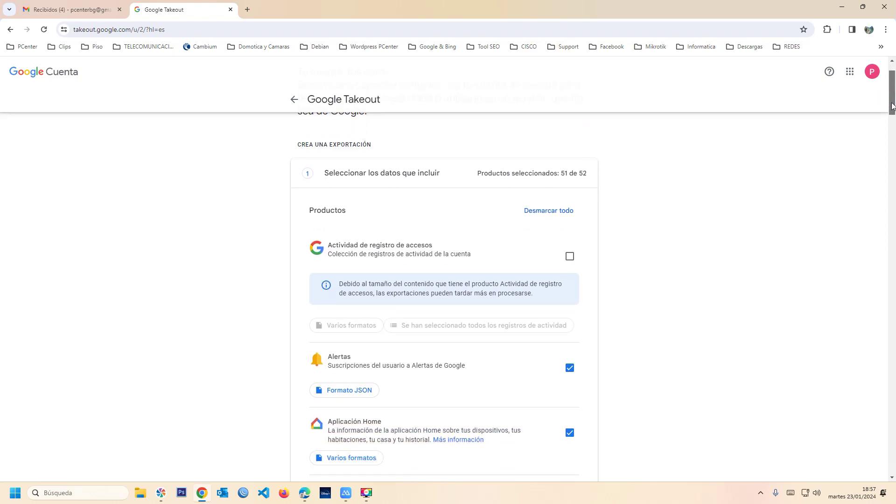
pyautogui.moveTo(893, 107)
pyautogui.mouseDown()
pyautogui.moveTo(874, 182)
pyautogui.moveTo(890, 213)
pyautogui.moveTo(883, 112)
pyautogui.mouseUp()
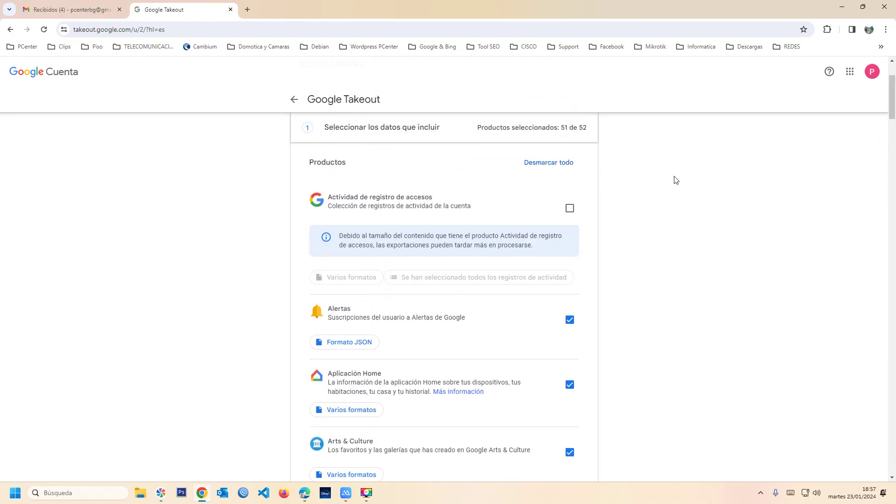
pyautogui.click(548, 169)
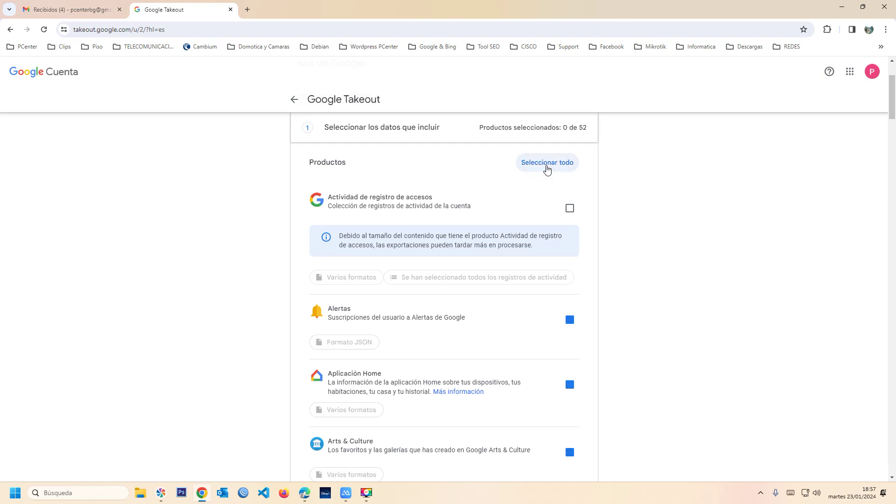
pyautogui.scroll(-3, 605, 320)
pyautogui.scroll(-8, 602, 303)
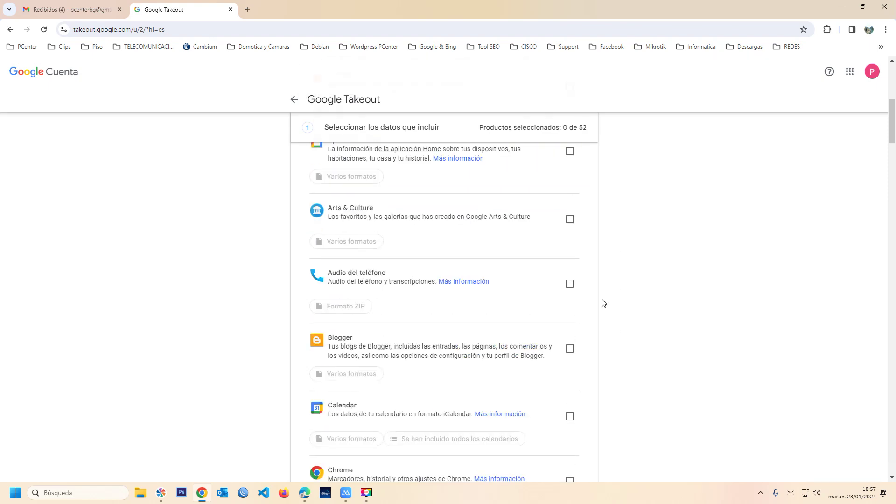
pyautogui.scroll(-2, 602, 303)
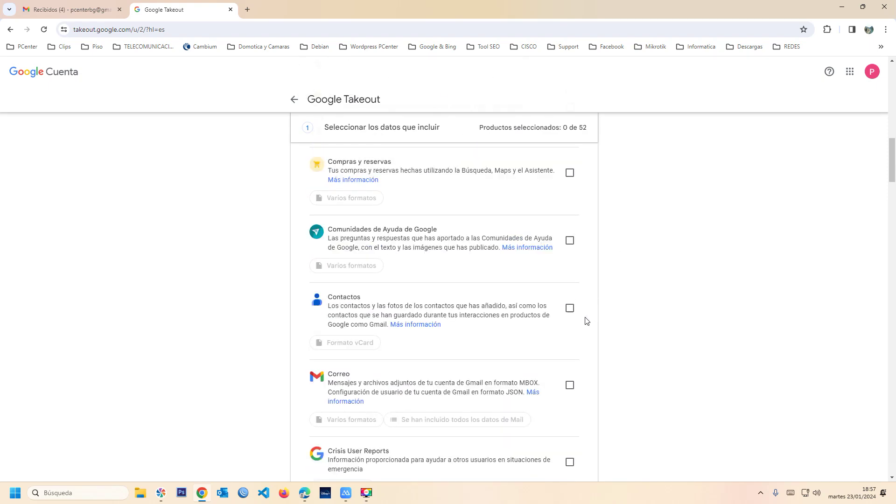
pyautogui.click(569, 386)
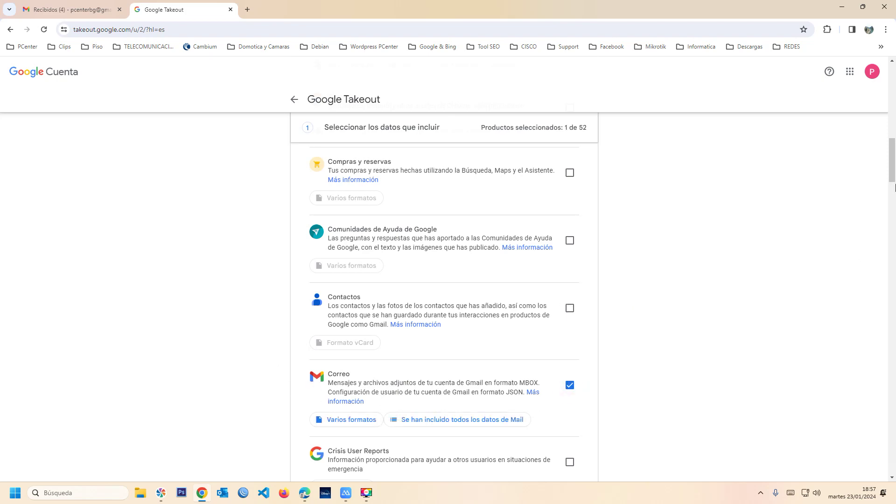
# Step: Continue to the export's delivery options and set the destination to Enviar enlace de descarga por correo electrónico
pyautogui.moveTo(892, 163); pyautogui.dragTo(863, 461)
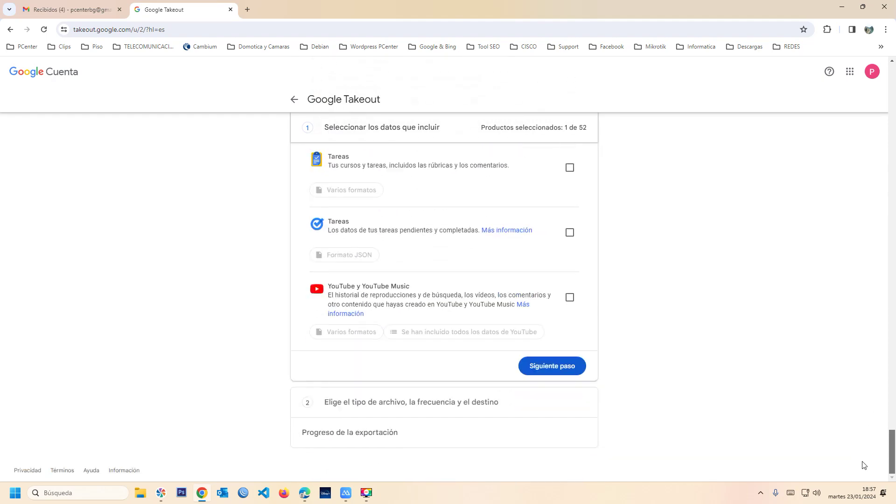
pyautogui.click(542, 367)
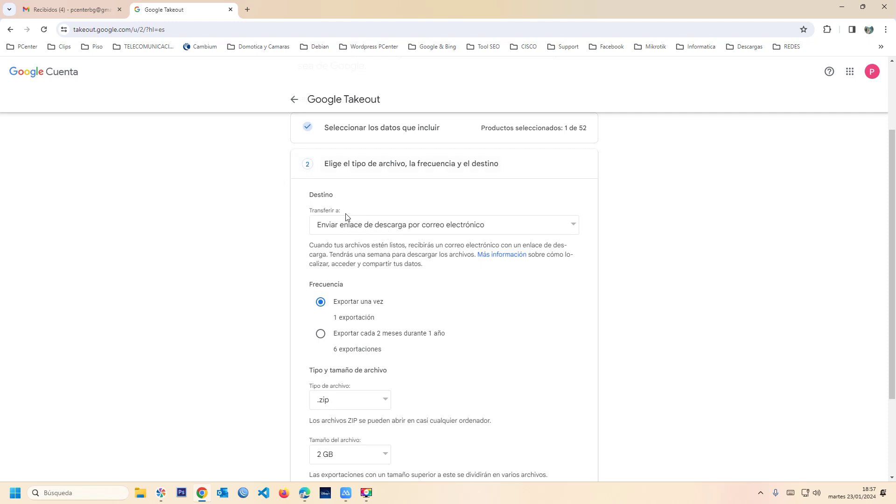
pyautogui.click(352, 227)
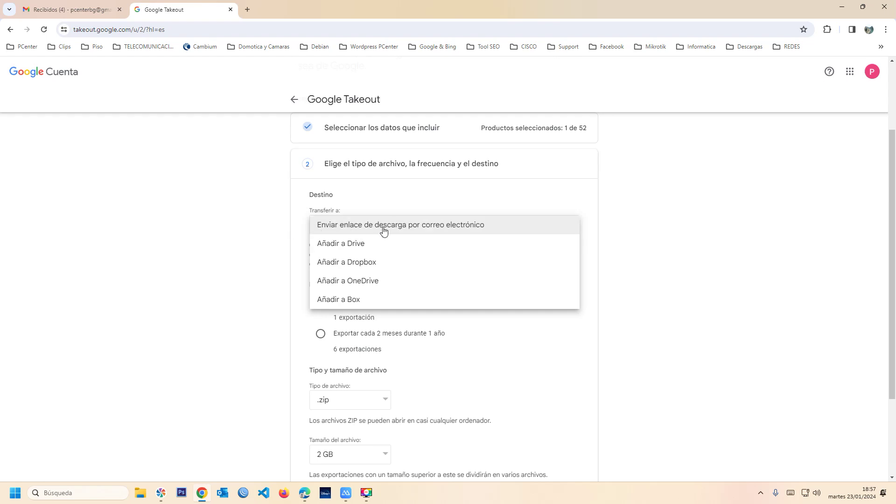
pyautogui.click(384, 231)
pyautogui.click(367, 225)
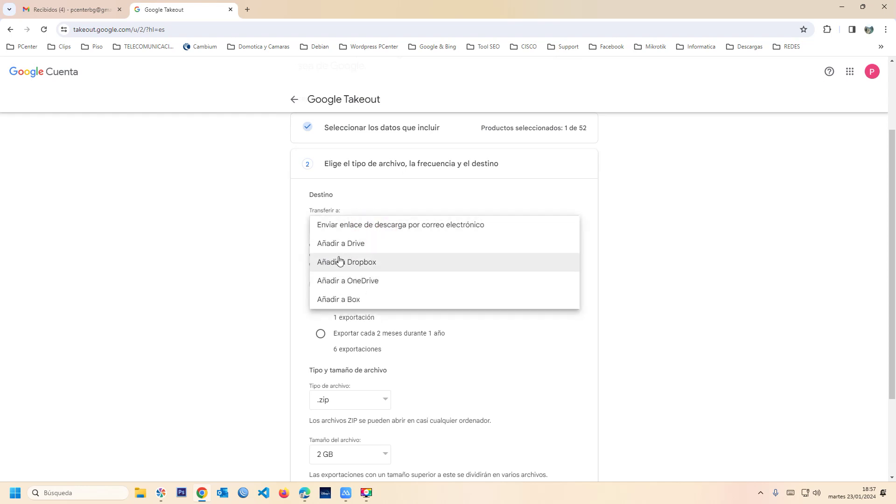
pyautogui.click(360, 231)
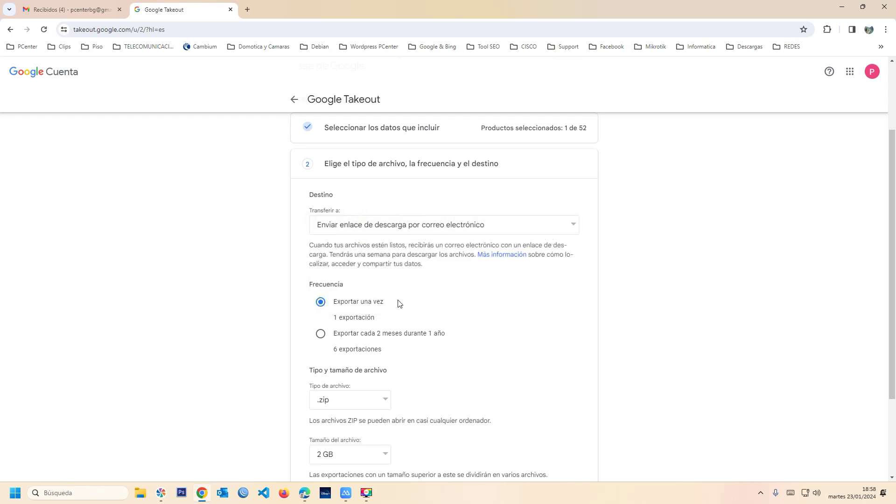
# Step: Choose .zip as the file type for the export
pyautogui.scroll(-1, 400, 301)
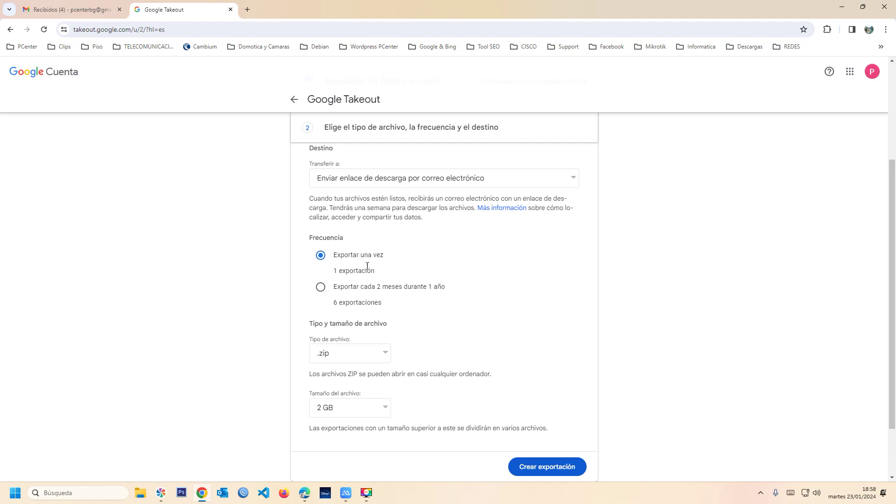
pyautogui.scroll(-1, 352, 310)
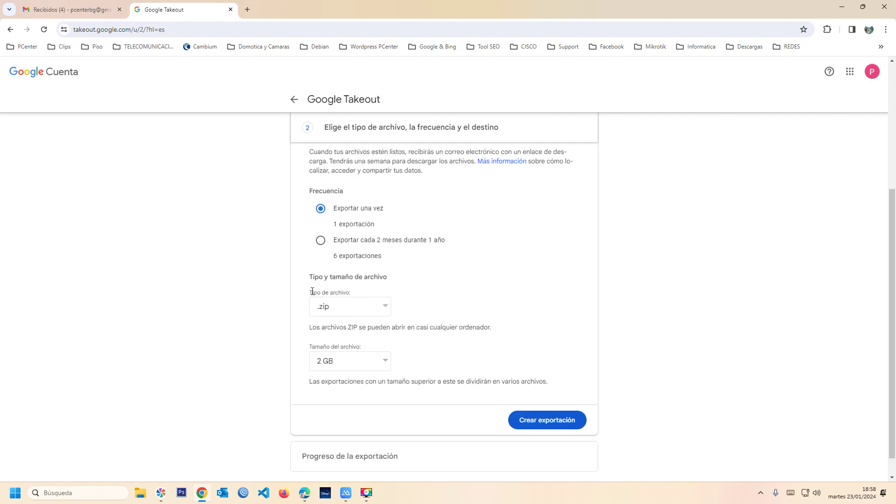
pyautogui.click(335, 307)
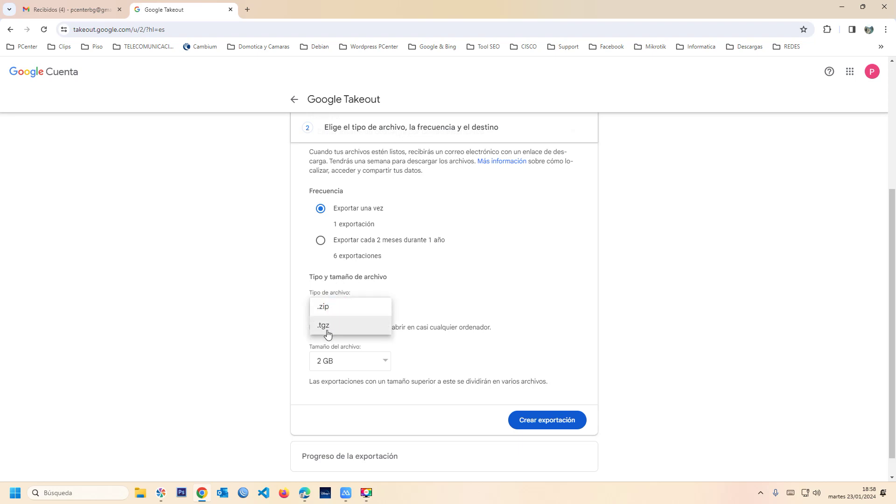
pyautogui.click(331, 307)
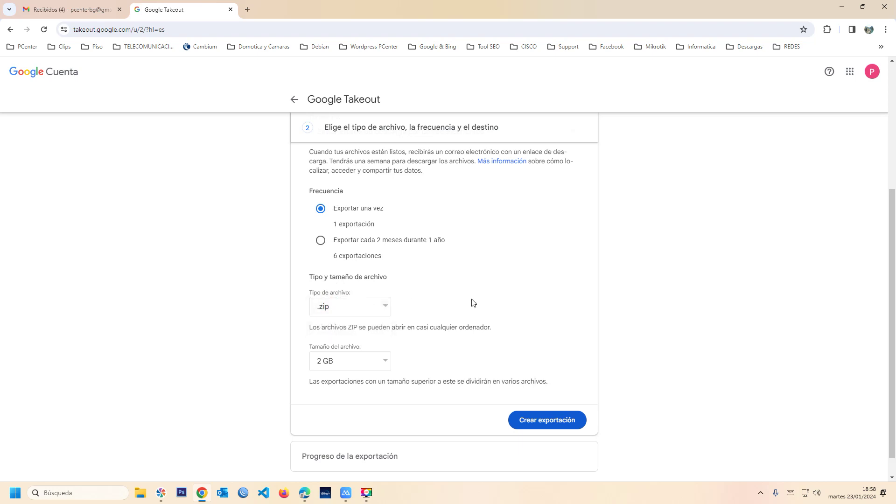
# Step: Review the available file sizes, keep 2 GB, and create the one-time export
pyautogui.scroll(-1, 402, 363)
pyautogui.click(379, 339)
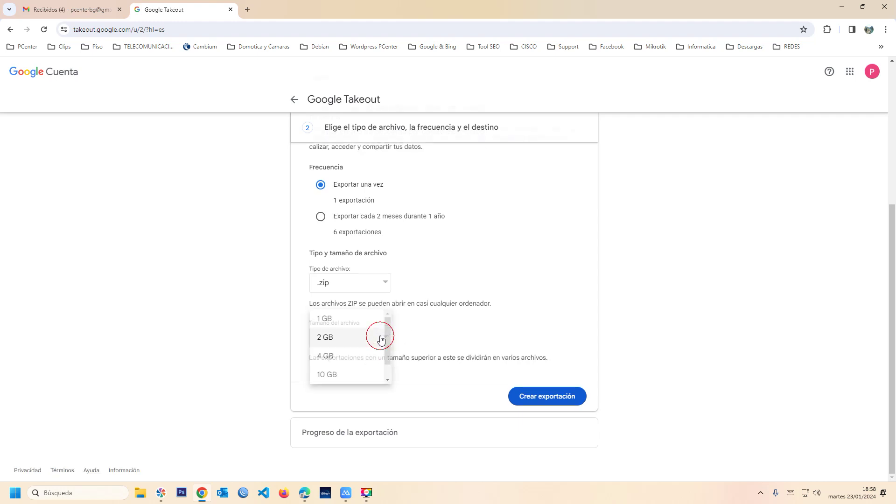
pyautogui.moveTo(387, 331)
pyautogui.mouseDown()
pyautogui.moveTo(383, 347)
pyautogui.moveTo(384, 318)
pyautogui.mouseUp()
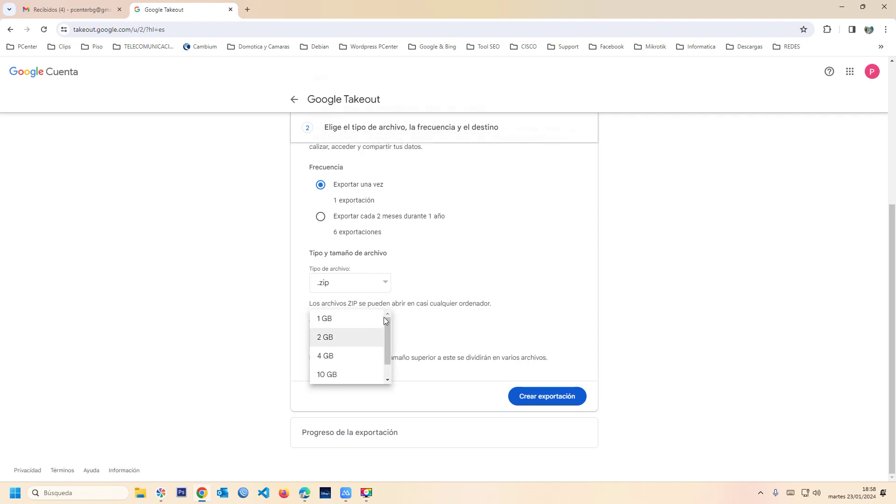
pyautogui.click(251, 354)
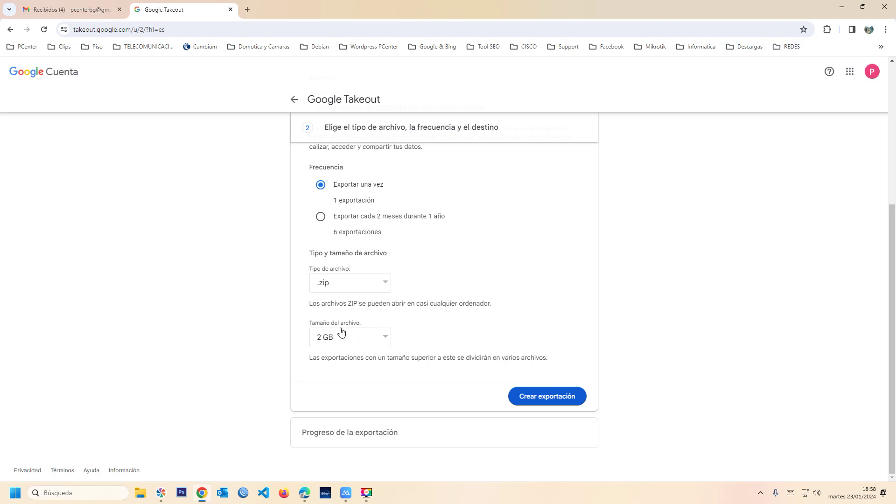
pyautogui.click(377, 341)
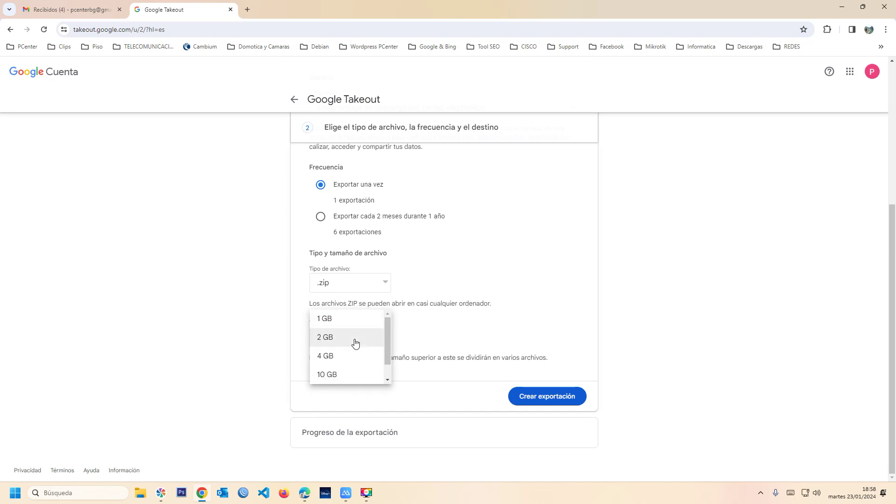
pyautogui.click(461, 322)
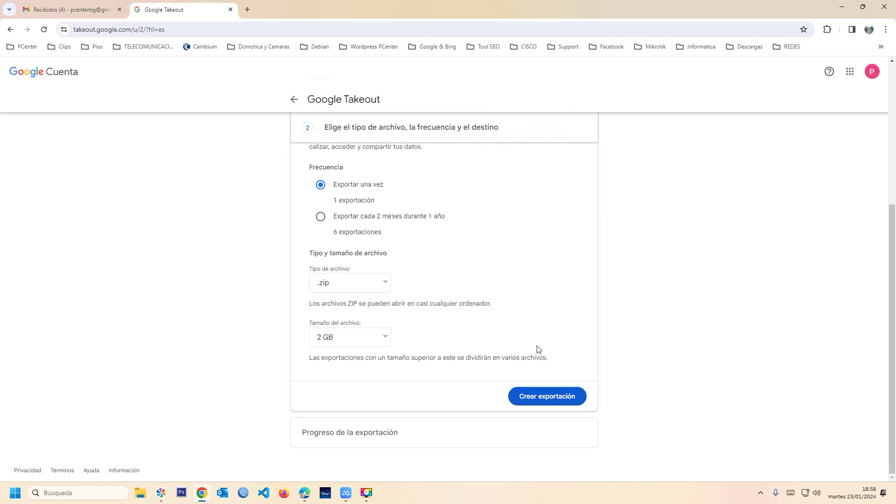
pyautogui.click(367, 346)
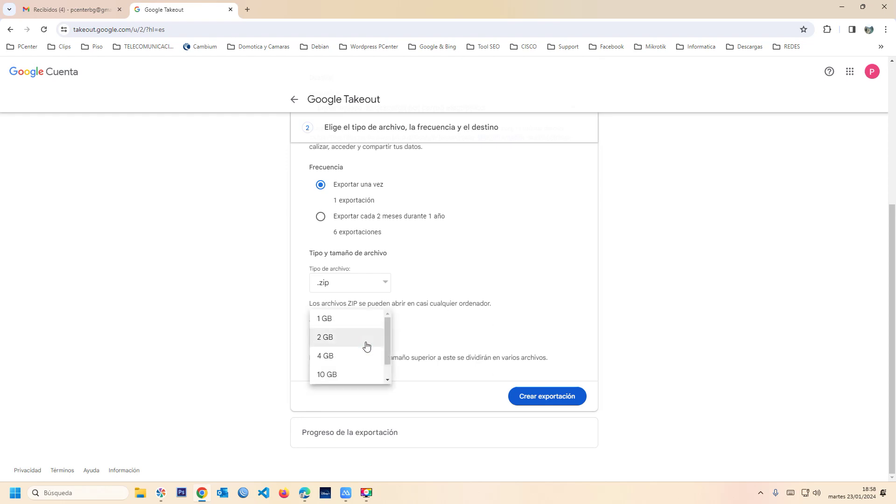
pyautogui.click(485, 329)
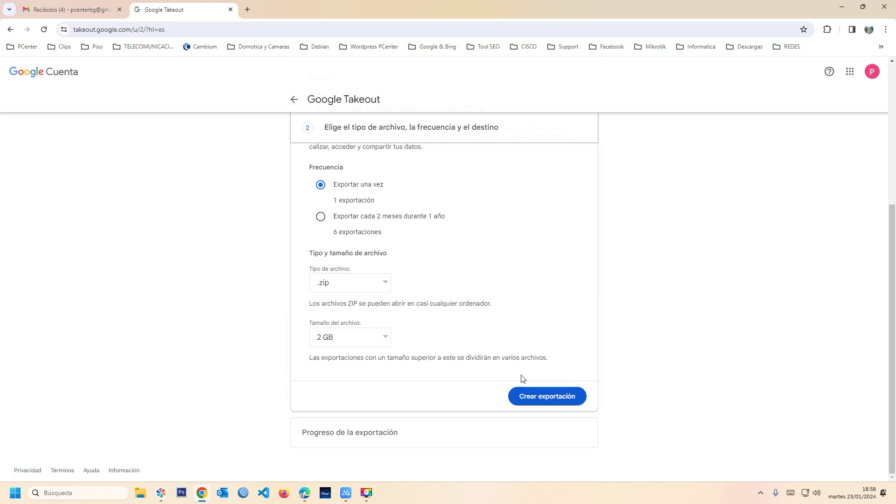
pyautogui.click(537, 402)
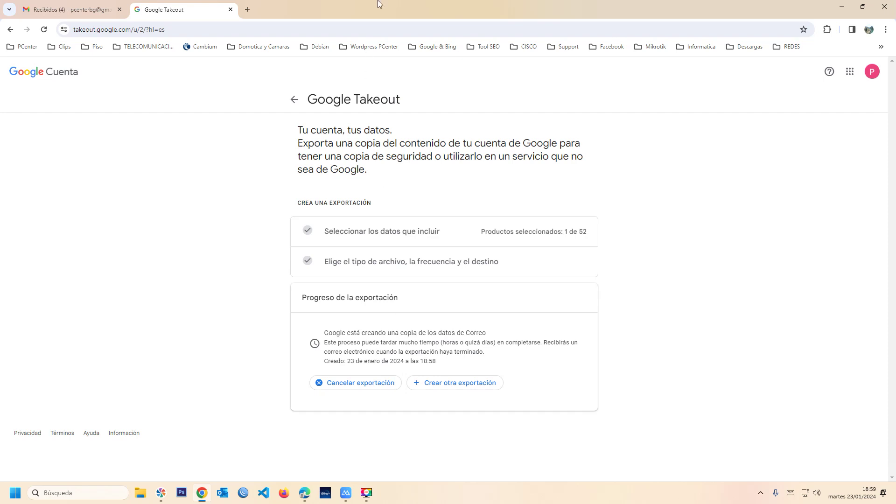
# Step: Check the Gmail inbox for the export e-mail and return to the Takeout export progress
pyautogui.click(73, 8)
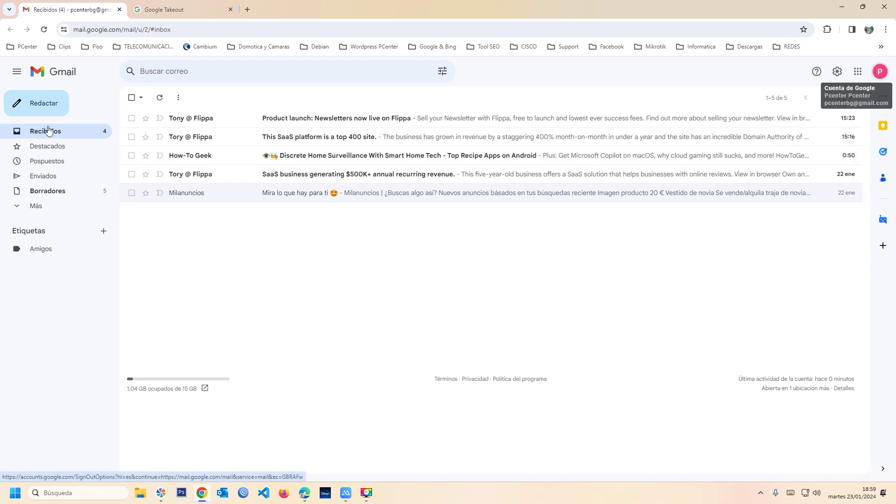
pyautogui.click(171, 9)
pyautogui.hotkey('ctrl', '1')
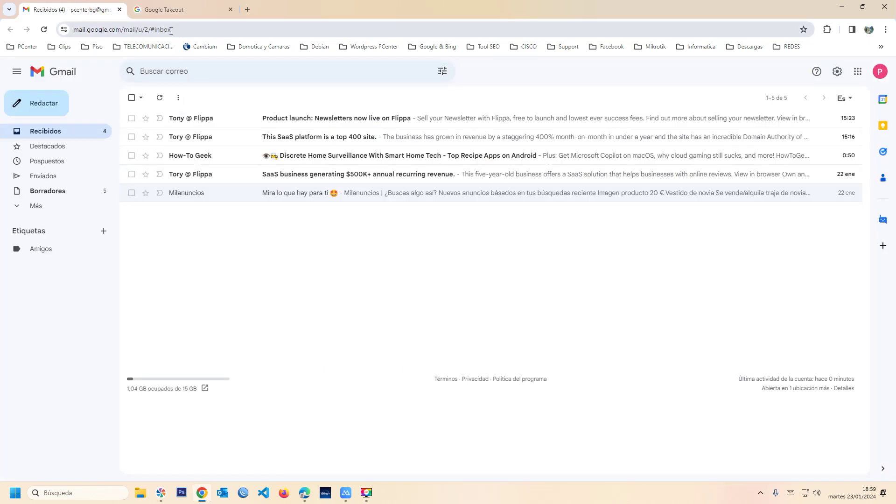
pyautogui.click(168, 10)
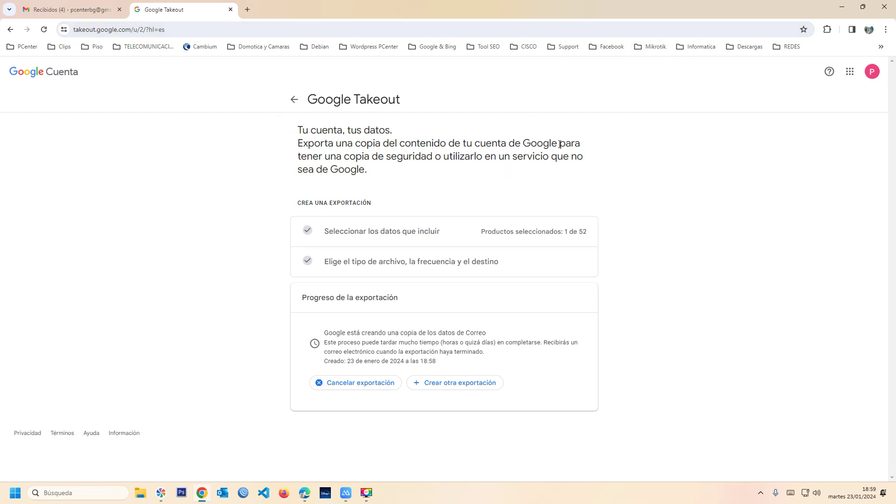
# Step: Close the browser window with the Gmail and Google Takeout pages
pyautogui.click(713, 218)
pyautogui.click(884, 7)
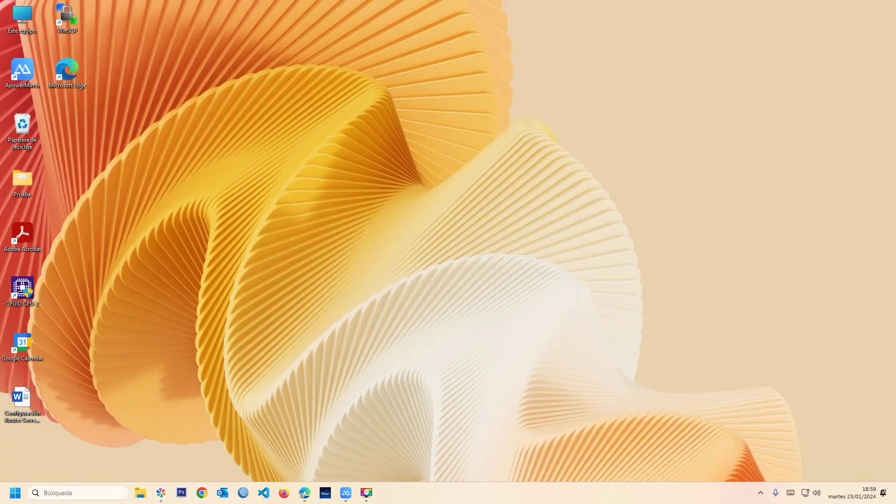